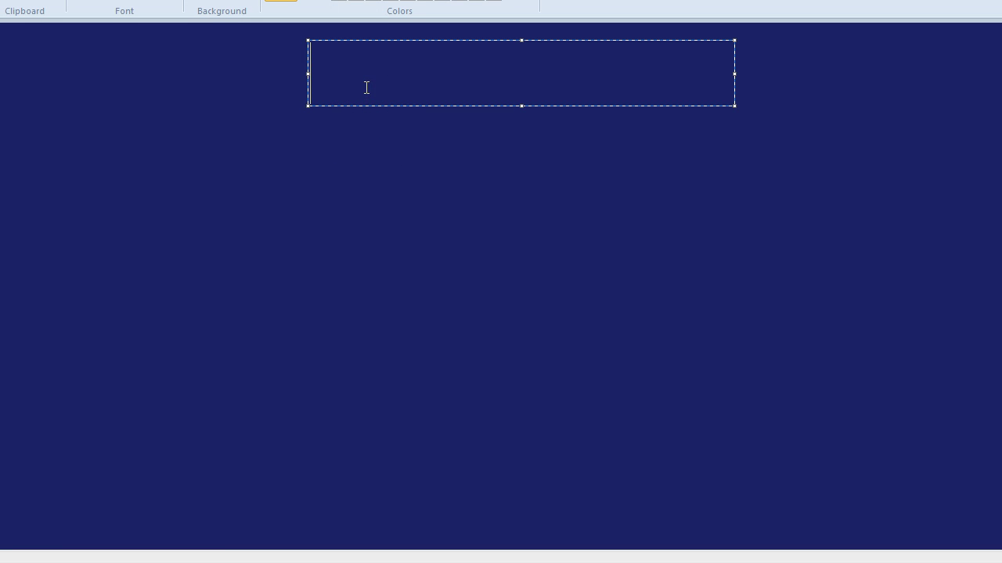
# Step: Type the yellow title 'Addition' at the top of the navy canvas and commit it
pyautogui.write('Addition')
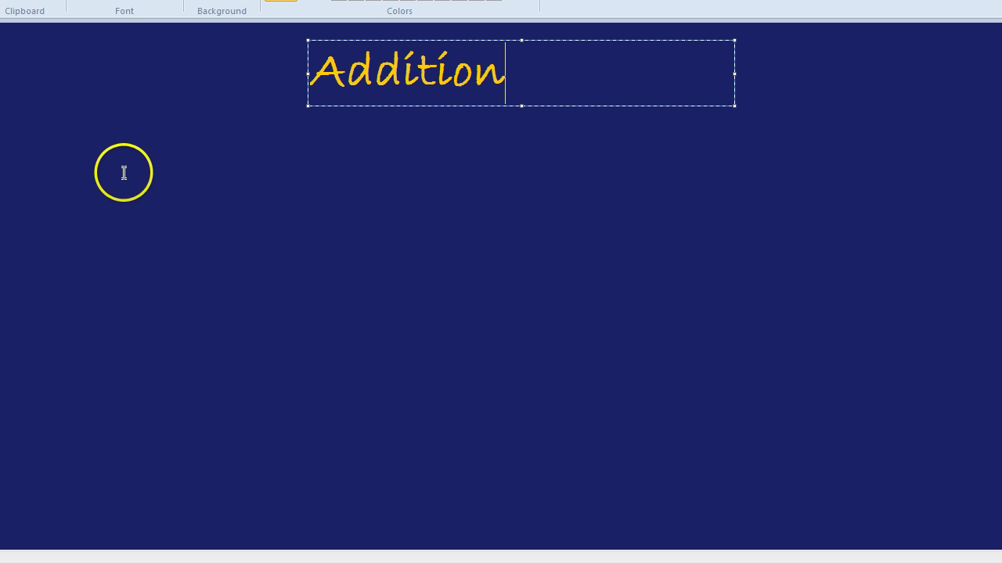
pyautogui.click(156, 186)
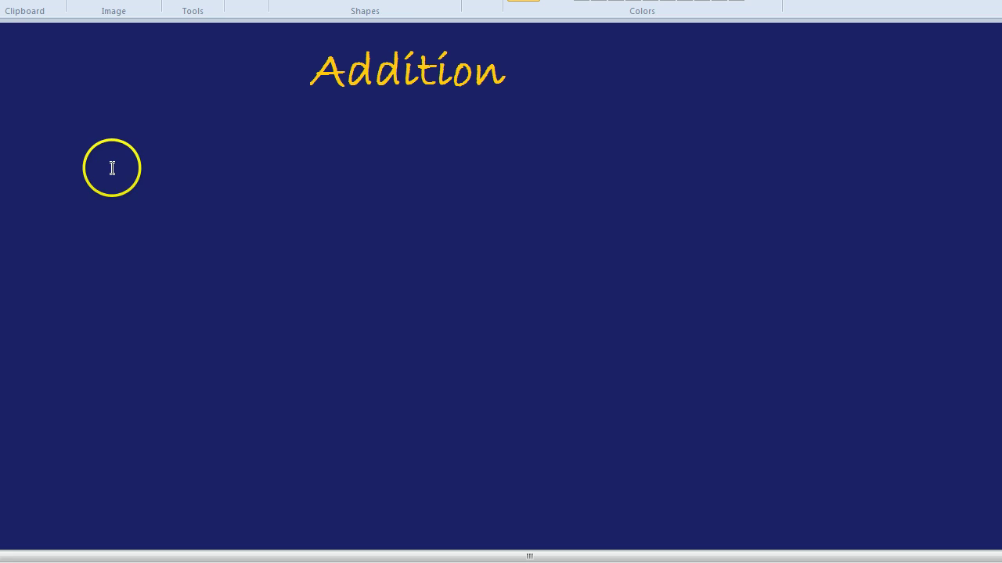
# Step: Type 356 and 478 stacked in a taller text box below the title, then pencil a stroke across 478
pyautogui.click(112, 168)
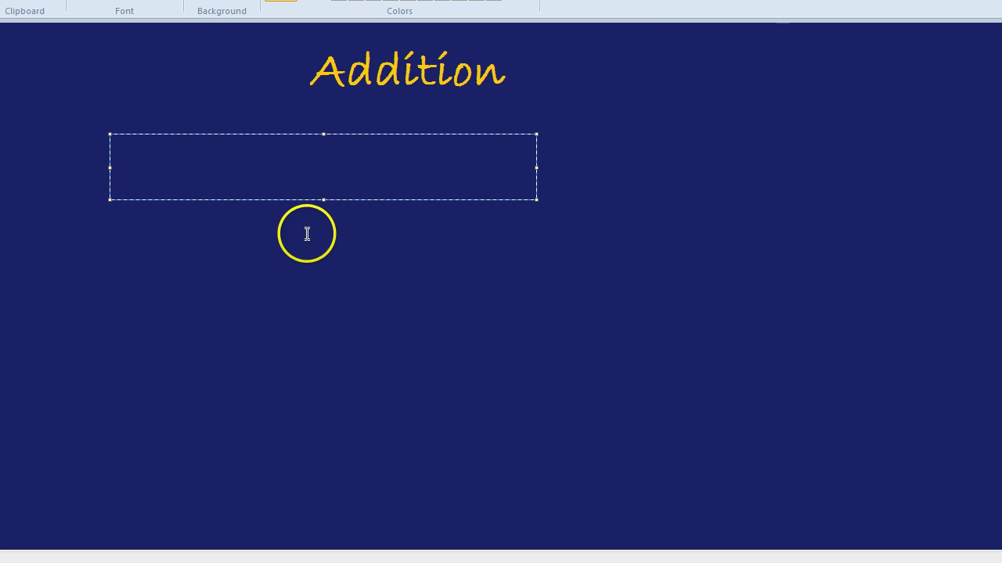
pyautogui.moveTo(324, 200); pyautogui.dragTo(324, 284)
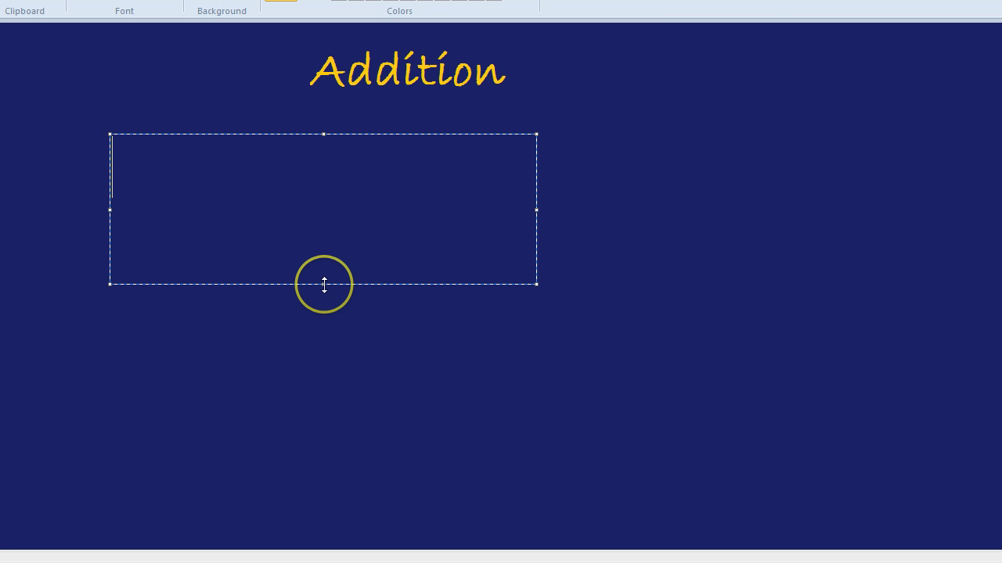
pyautogui.write('356')
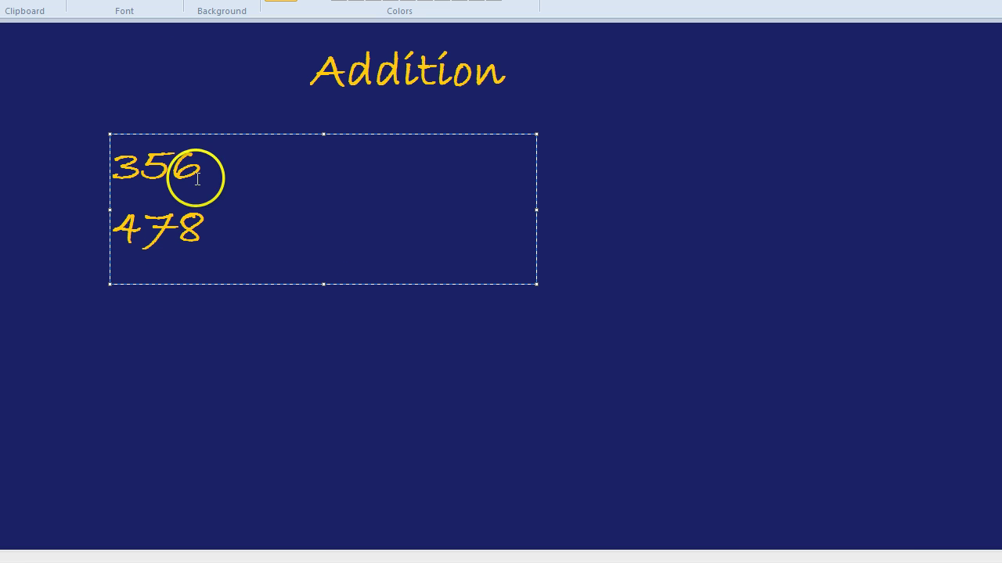
pyautogui.click(62, 0)
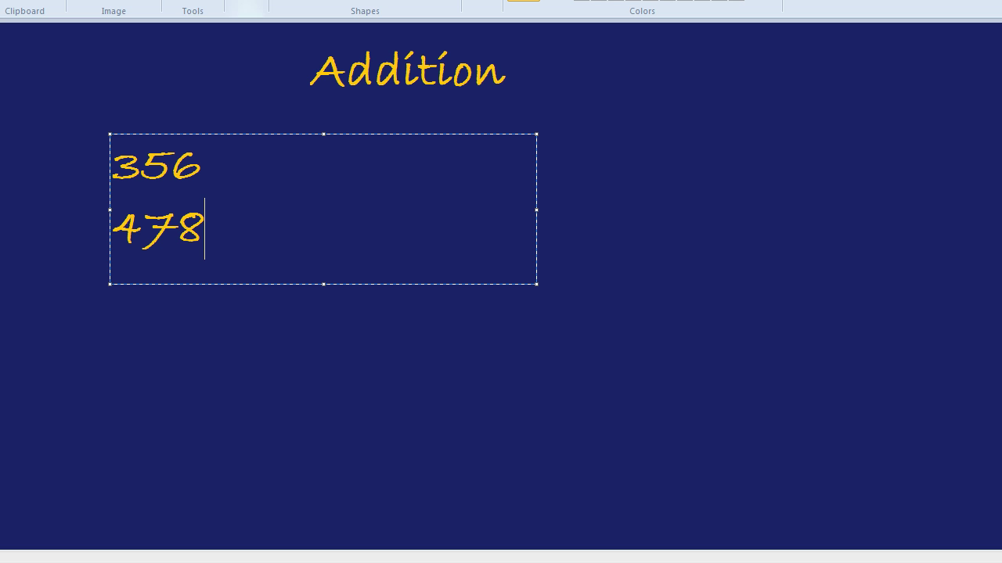
pyautogui.click(172, 7)
pyautogui.moveTo(117, 231)
pyautogui.mouseDown()
pyautogui.moveTo(162, 263)
pyautogui.moveTo(201, 263)
pyautogui.mouseUp()
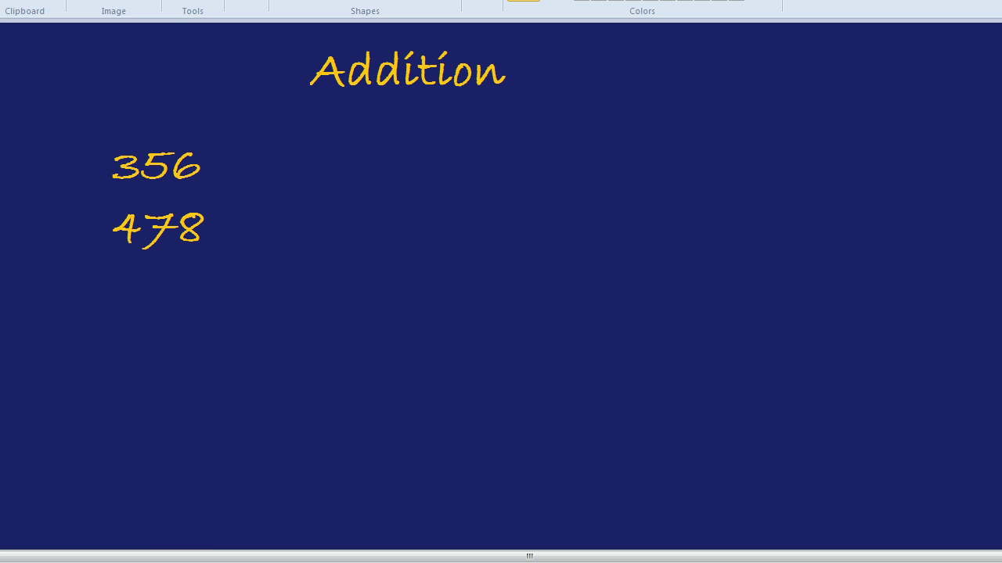
# Step: Undo the stacked numbers and re-add 356 and 478 as separate yellow text, 478 slightly left
pyautogui.hotkey('ctrl', 'z')
pyautogui.hotkey('ctrl', 'z')
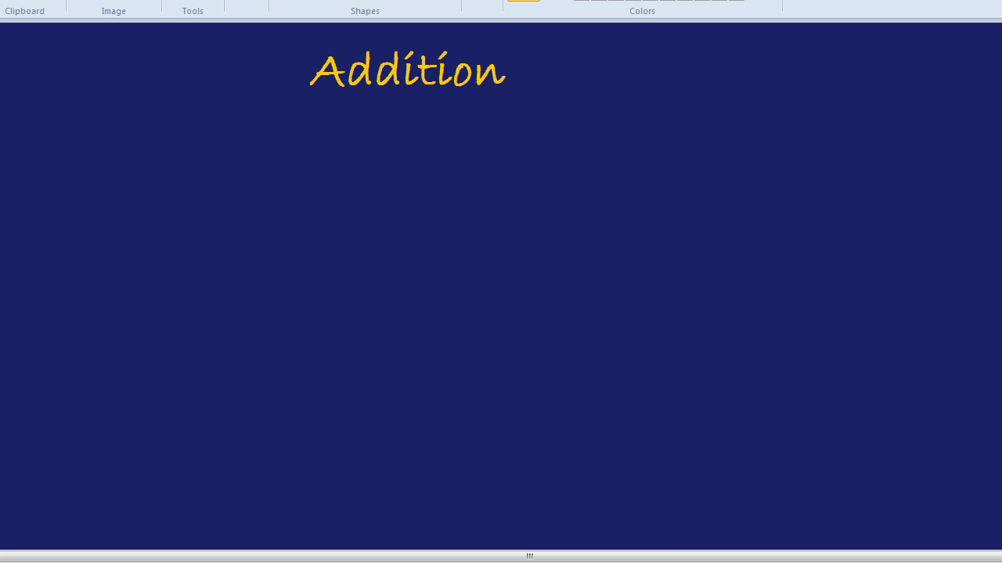
pyautogui.click(133, 150)
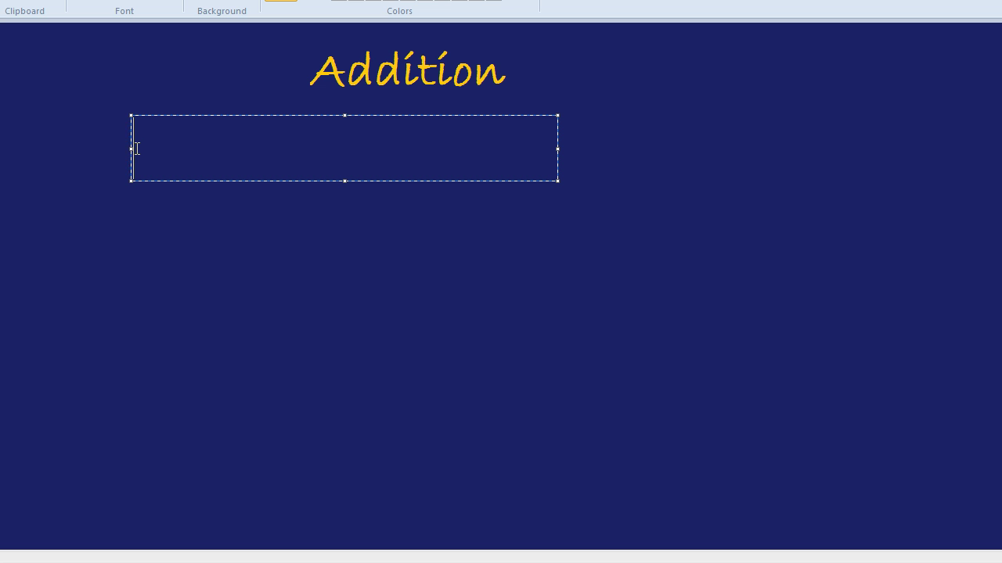
pyautogui.click(171, 213)
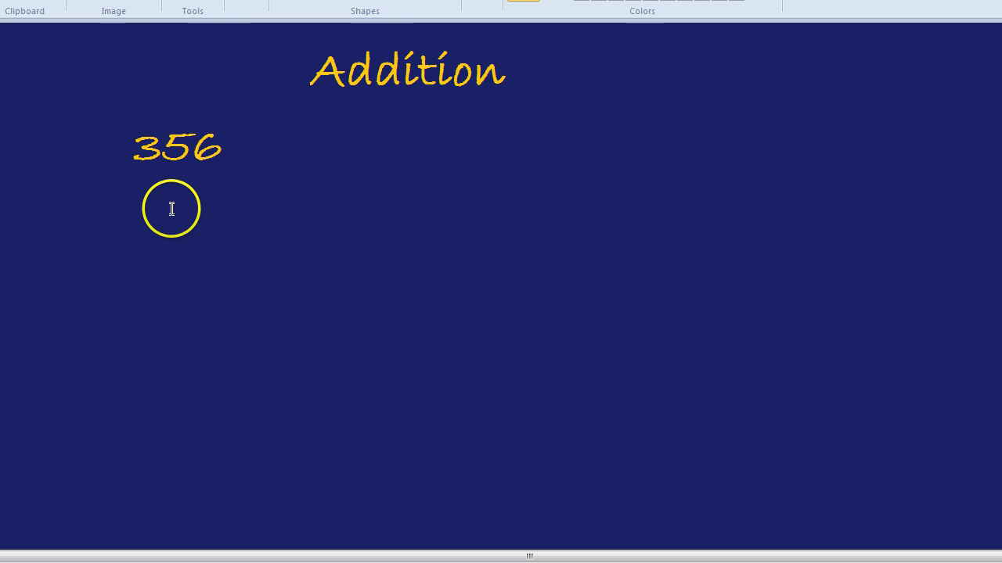
pyautogui.click(89, 201)
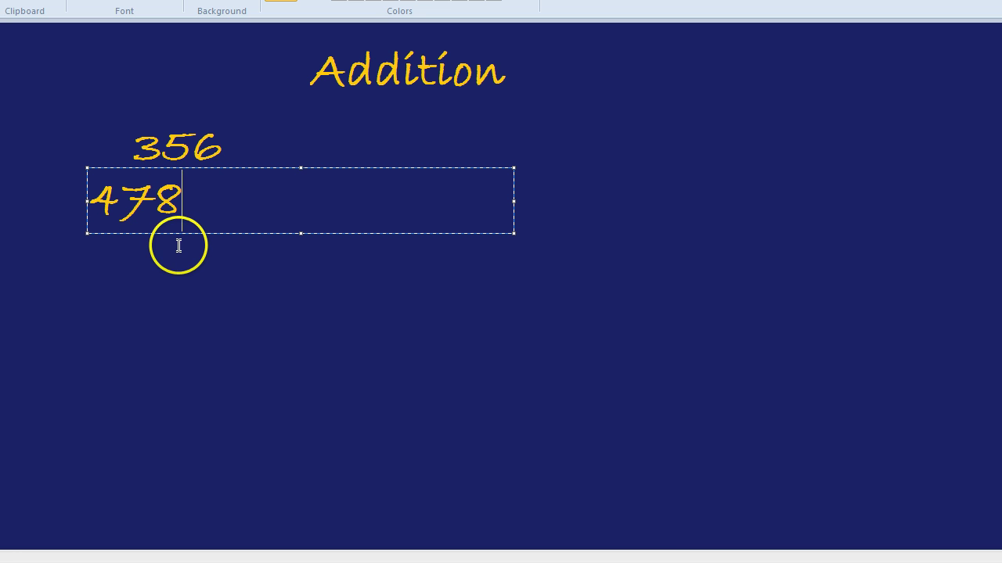
pyautogui.click(101, 117)
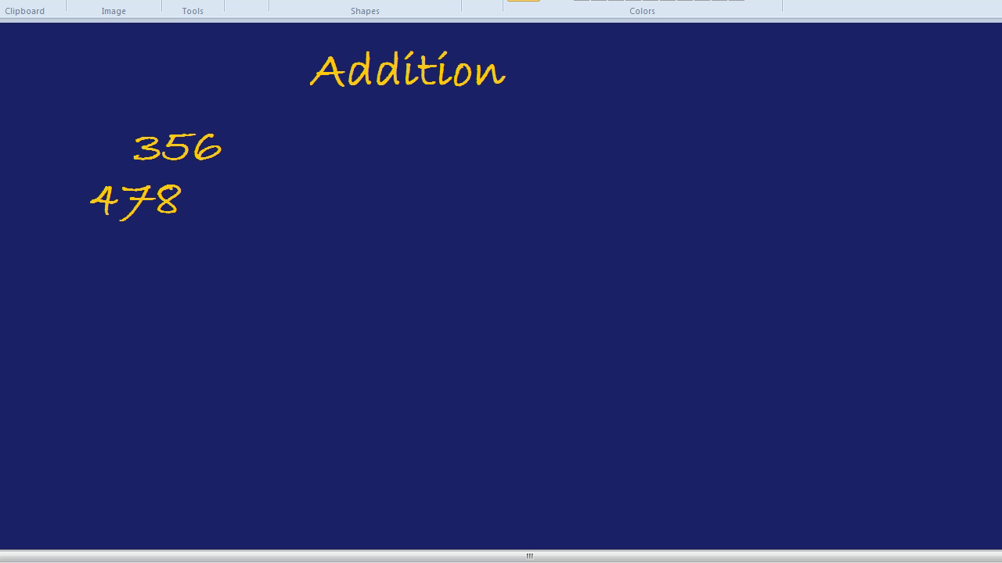
# Step: Retype 478 aligned under 356, then pencil a sum line beneath it and a plus sign to its left
pyautogui.hotkey('ctrl', 'z')
pyautogui.click(133, 194)
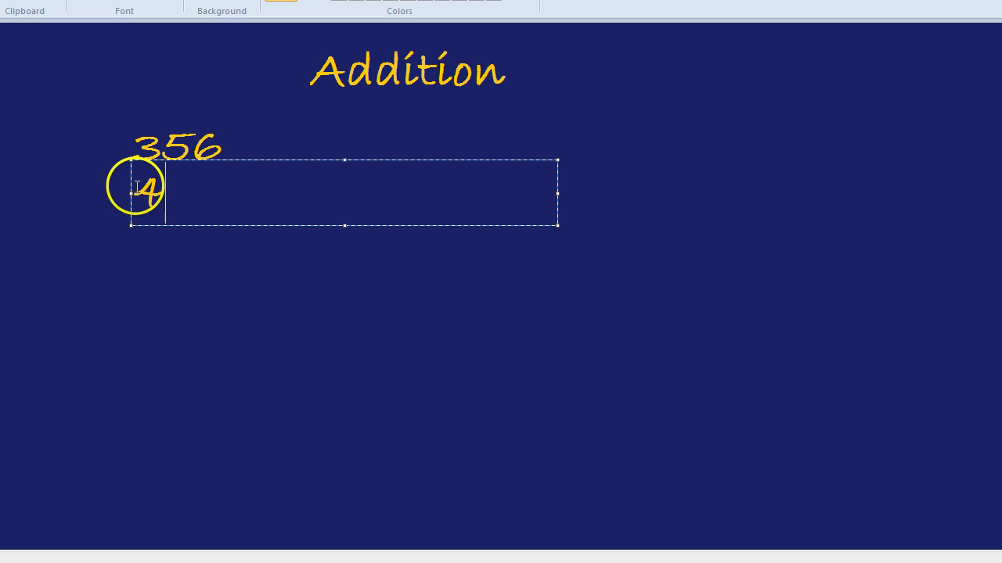
pyautogui.write('47')
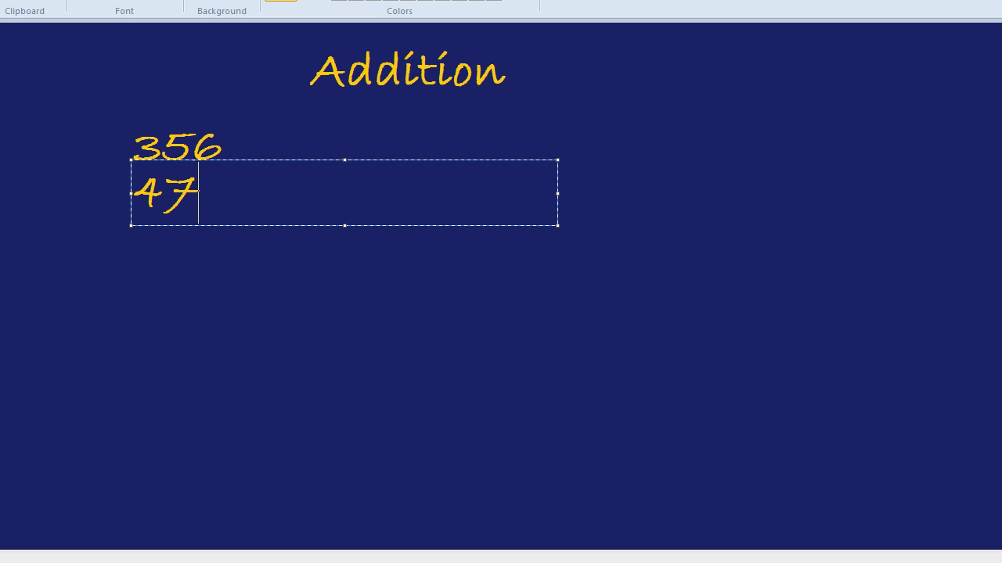
pyautogui.write('8')
pyautogui.click(105, 232)
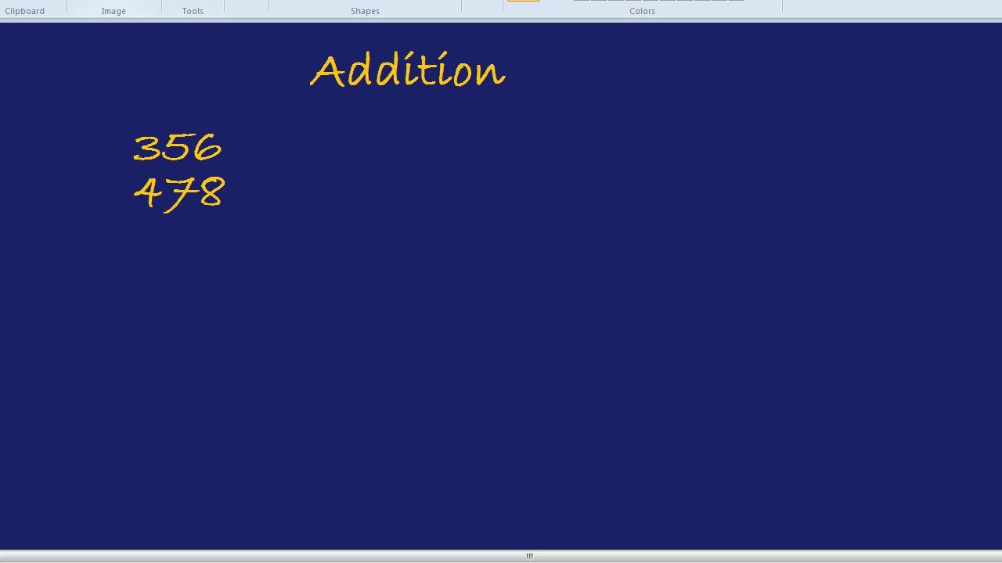
pyautogui.moveTo(137, 227); pyautogui.dragTo(225, 225)
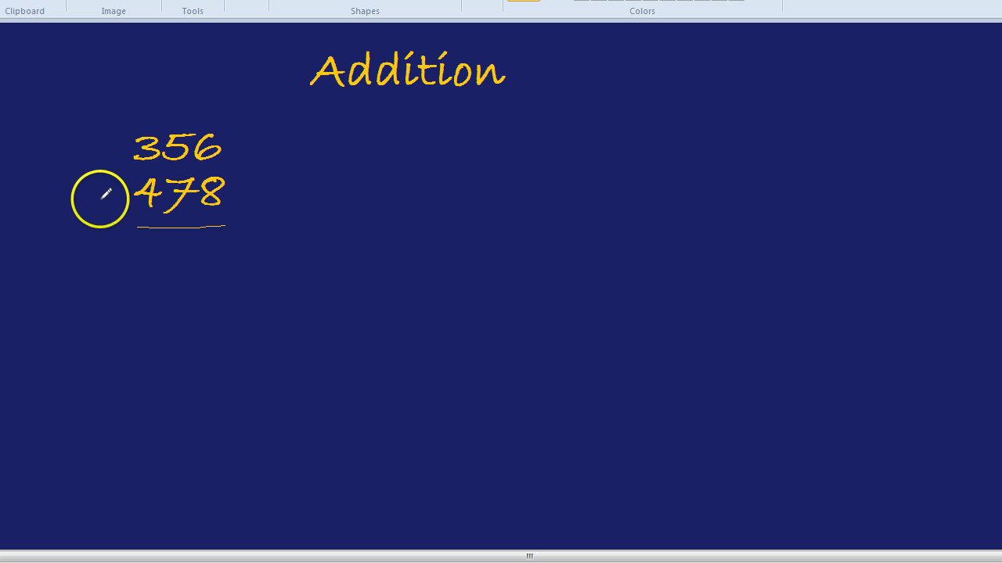
pyautogui.moveTo(100, 200)
pyautogui.mouseDown()
pyautogui.moveTo(122, 197)
pyautogui.moveTo(114, 216)
pyautogui.mouseUp()
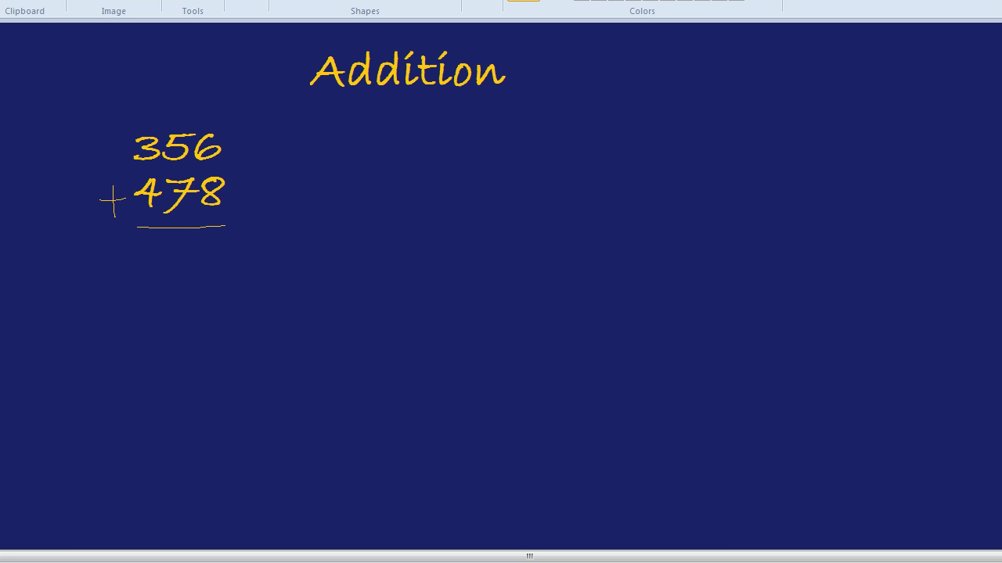
# Step: Put the ones digit 4 in the answer row and pencil a carry 1 above the 5 of 356
pyautogui.click(202, 264)
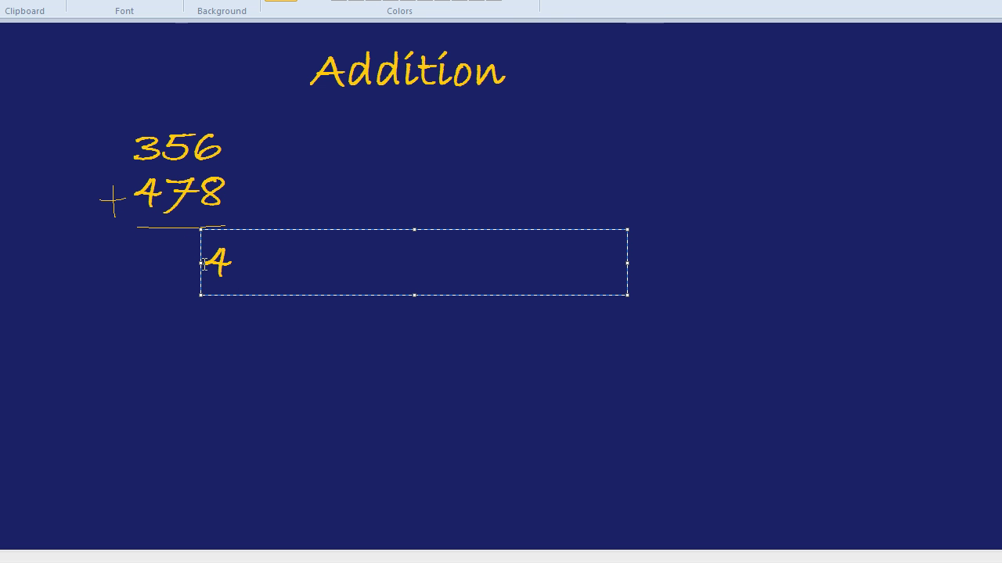
pyautogui.click(109, 0)
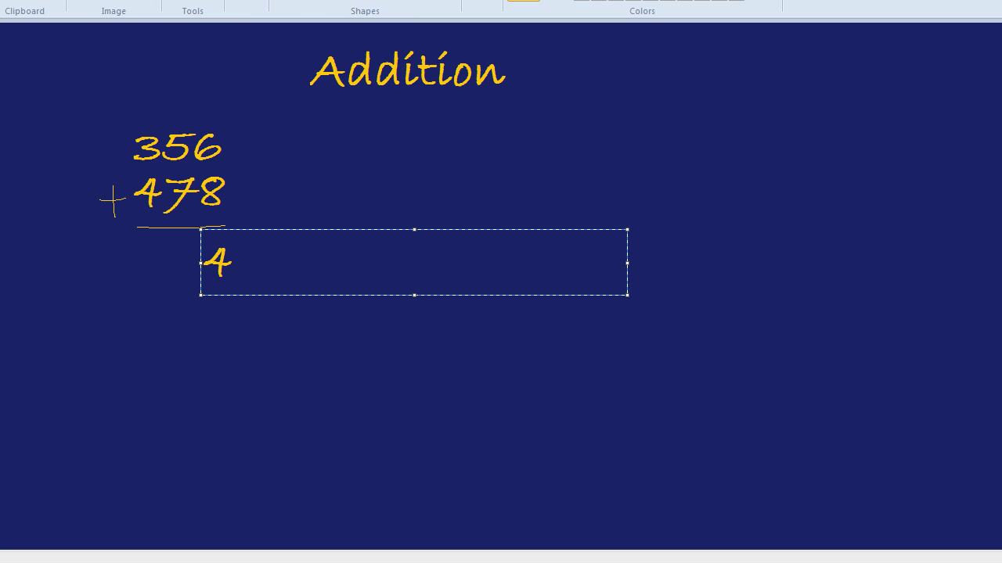
pyautogui.click(176, 0)
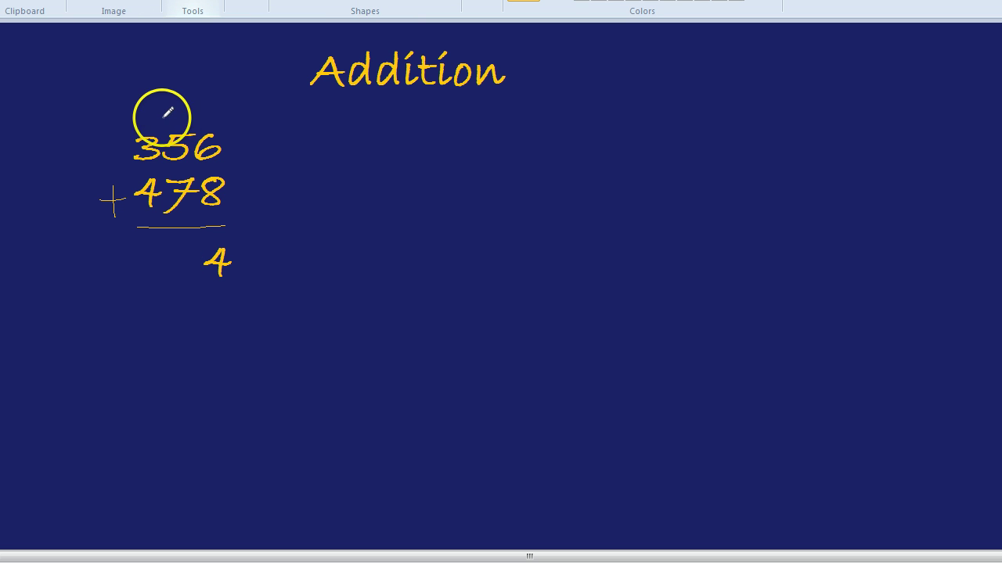
pyautogui.moveTo(169, 109); pyautogui.dragTo(170, 121)
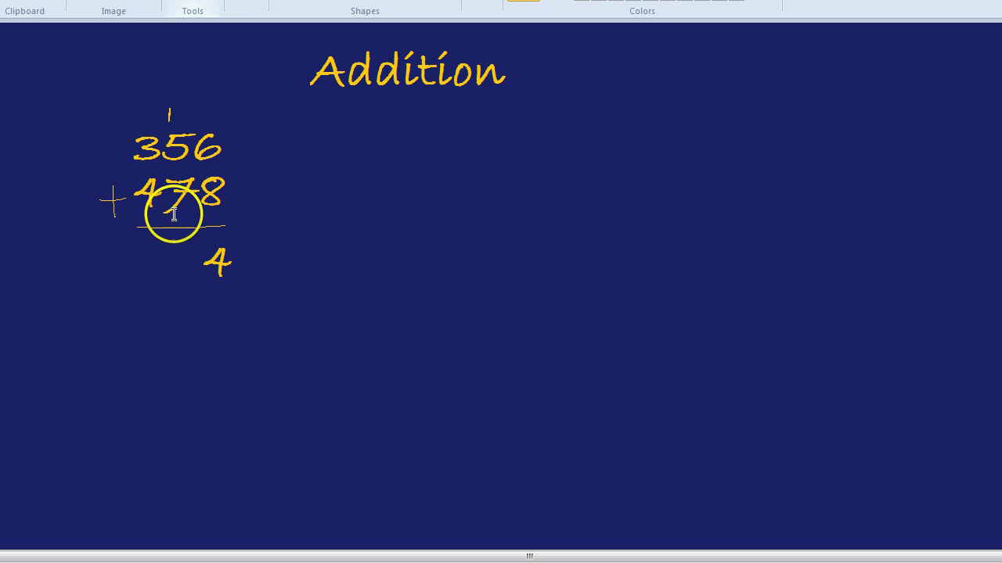
# Step: Add 3 to make 34 in the answer row and pencil a carry 1 above the 3 of 356
pyautogui.click(169, 260)
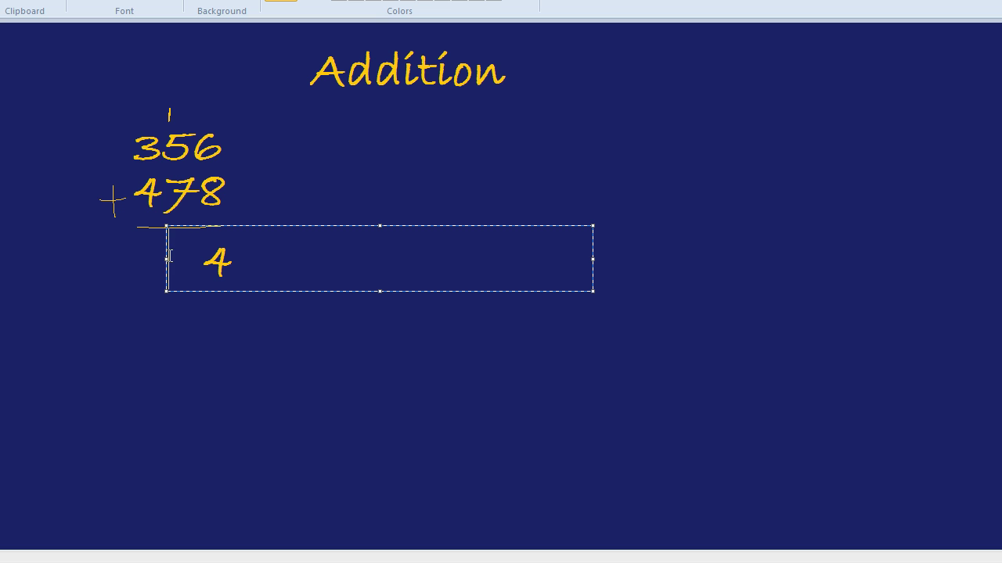
pyautogui.write('3')
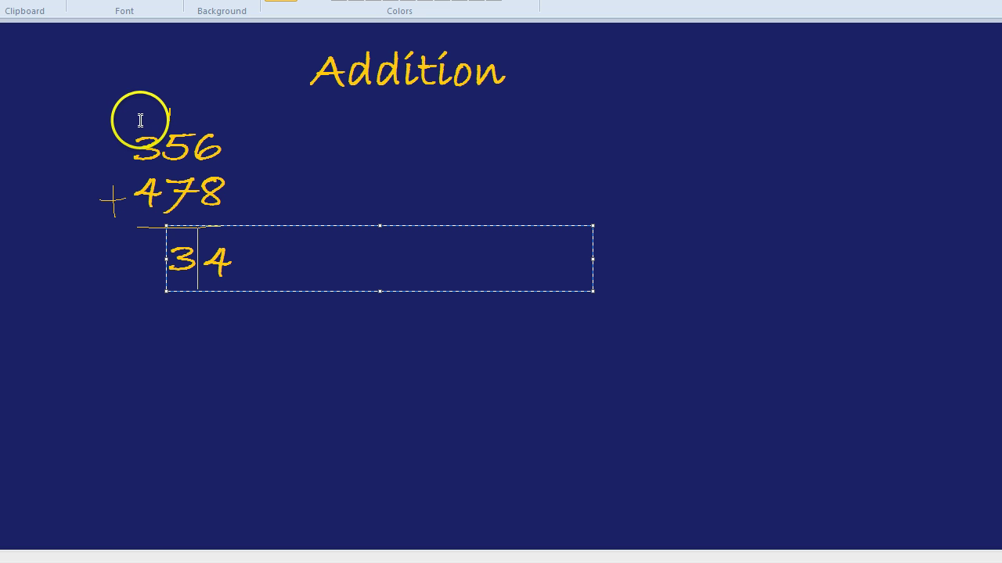
pyautogui.press('Escape')
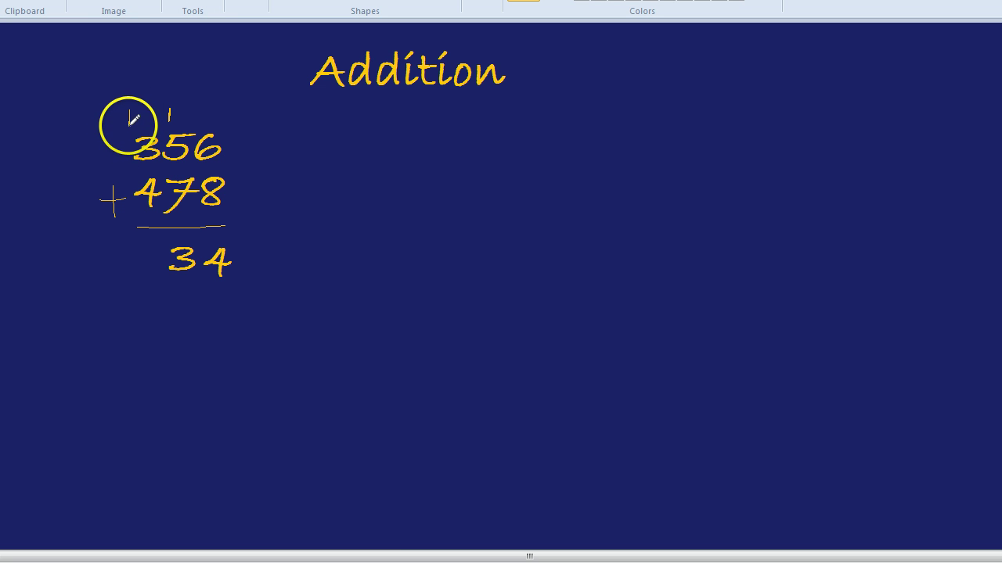
pyautogui.moveTo(129, 112); pyautogui.dragTo(129, 123)
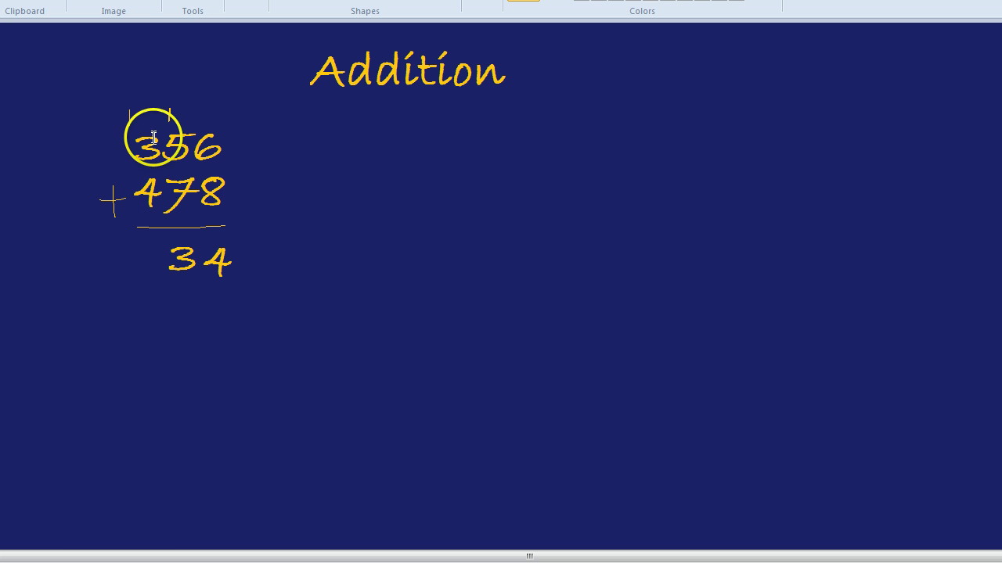
# Step: Add the 8 to complete 834, then start a red text area right of the sum
pyautogui.click(135, 255)
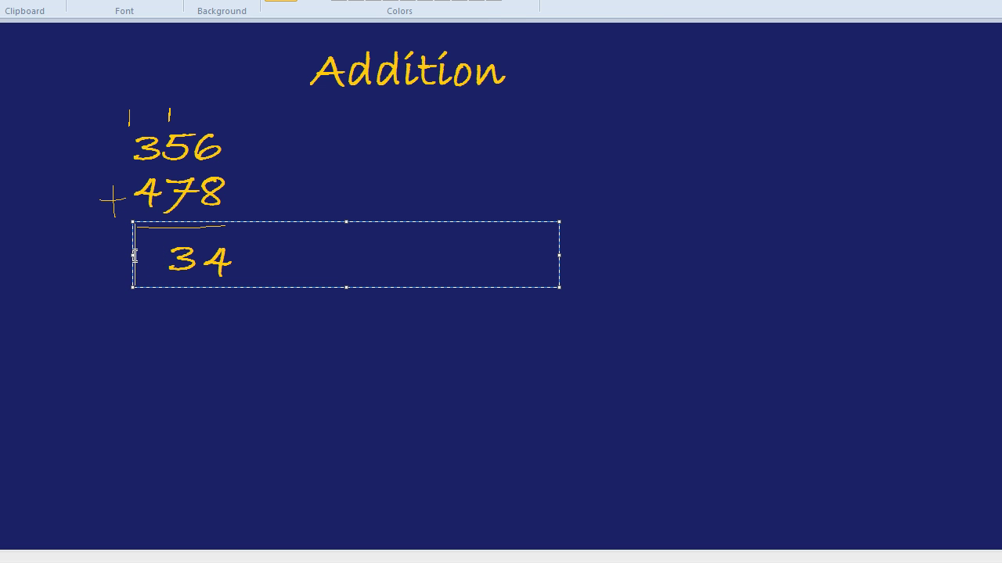
pyautogui.write('8')
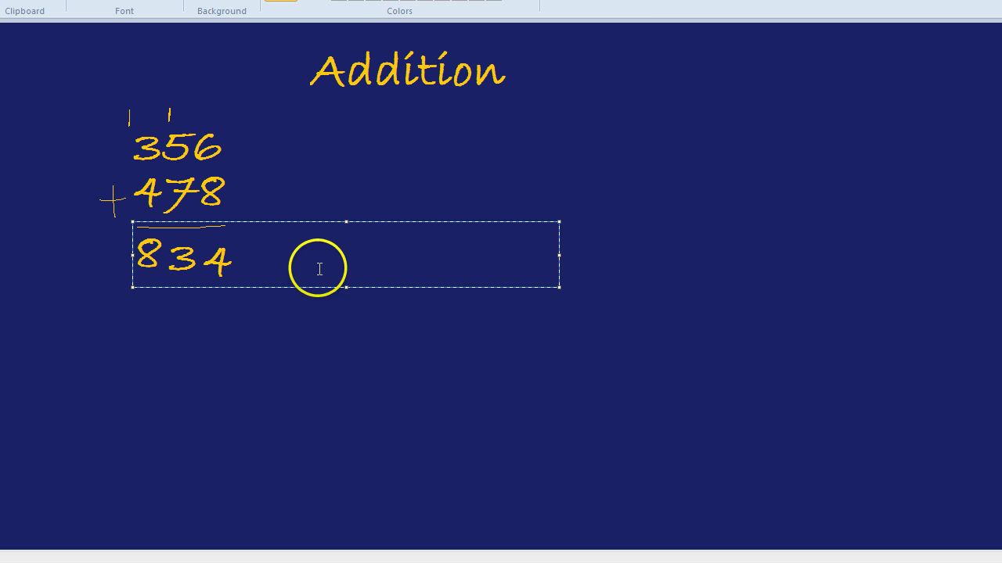
pyautogui.click(305, 316)
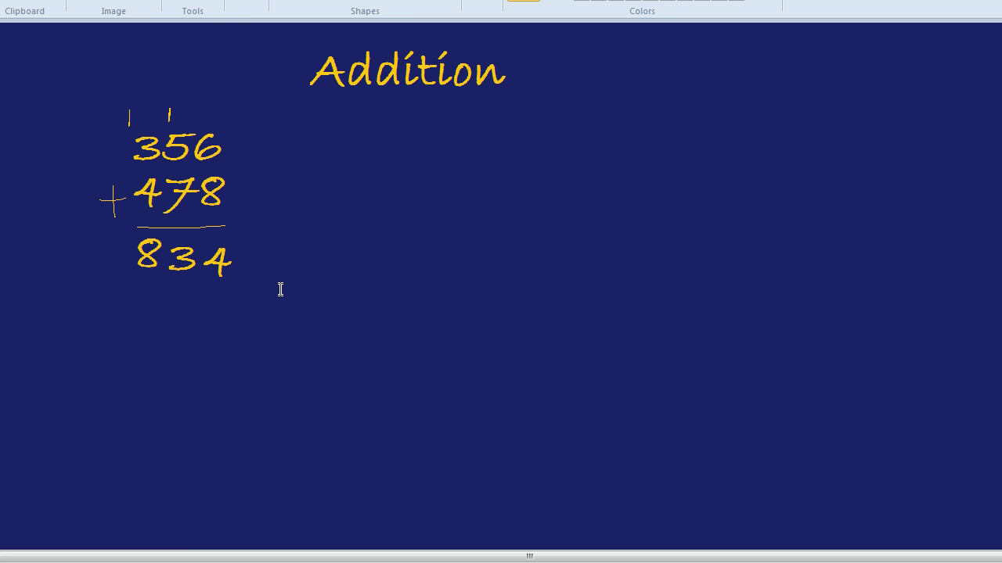
pyautogui.click(280, 292)
pyautogui.click(279, 288)
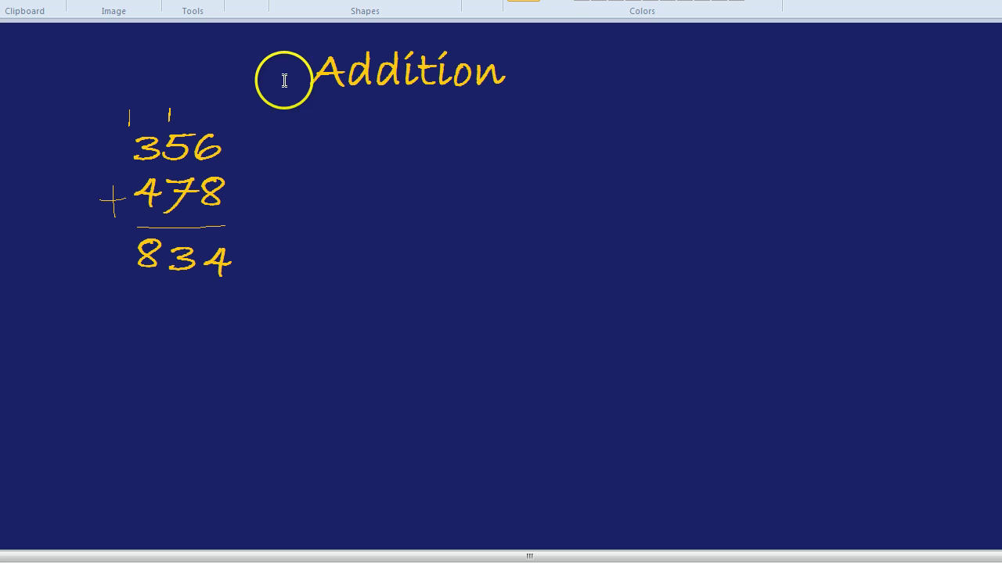
pyautogui.click(382, 177)
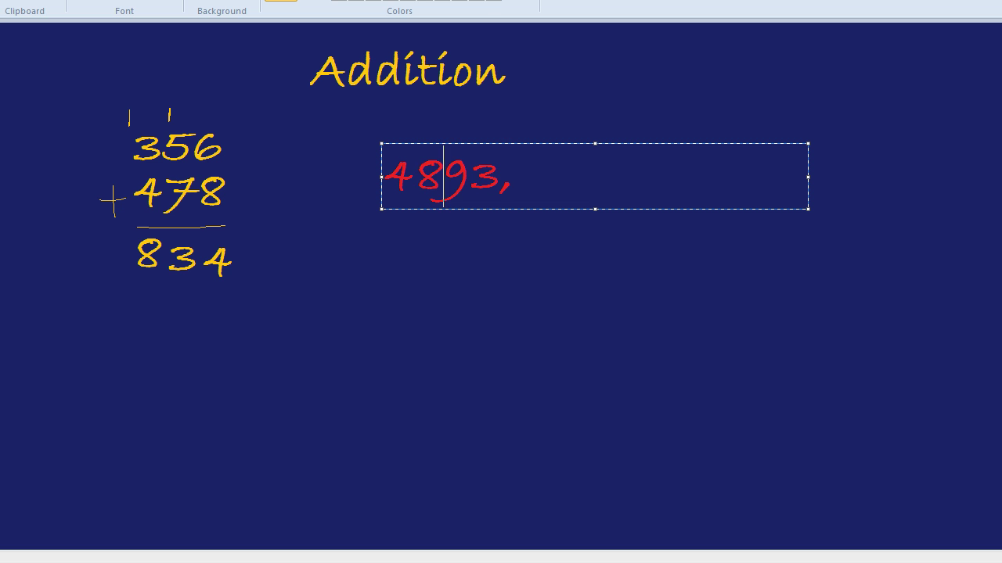
# Step: Insert commas to make the red number 4,893,251 and commit it
pyautogui.click(414, 176)
pyautogui.write(',')
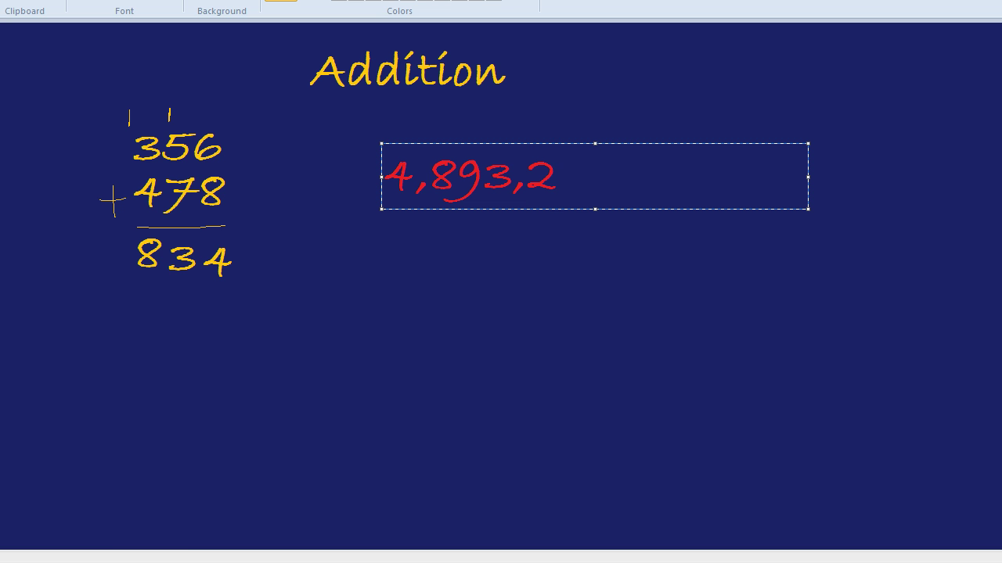
pyautogui.click(366, 219)
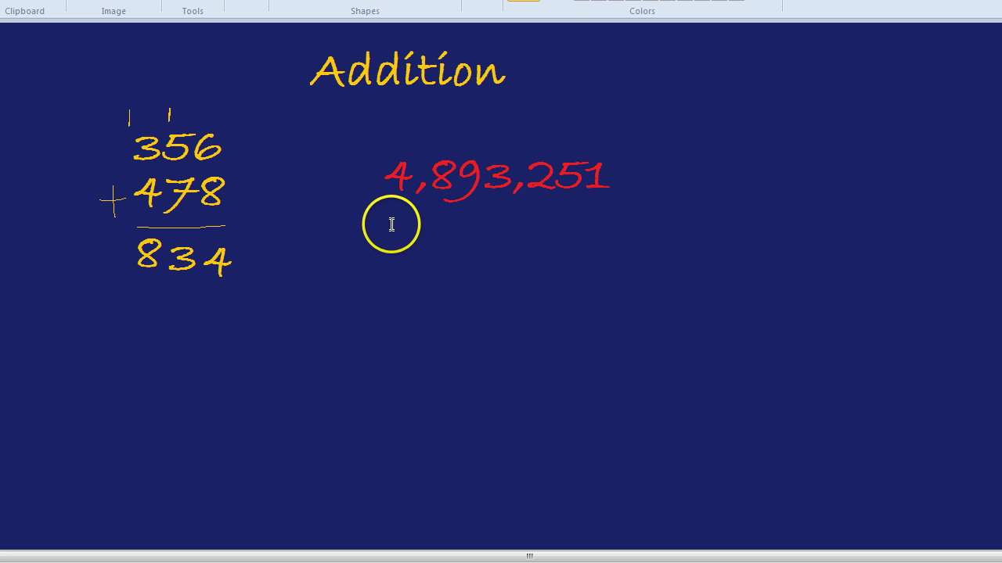
# Step: Add red 975,859 below 4,893,251, correcting the first digit from 8 to 9
pyautogui.click(431, 230)
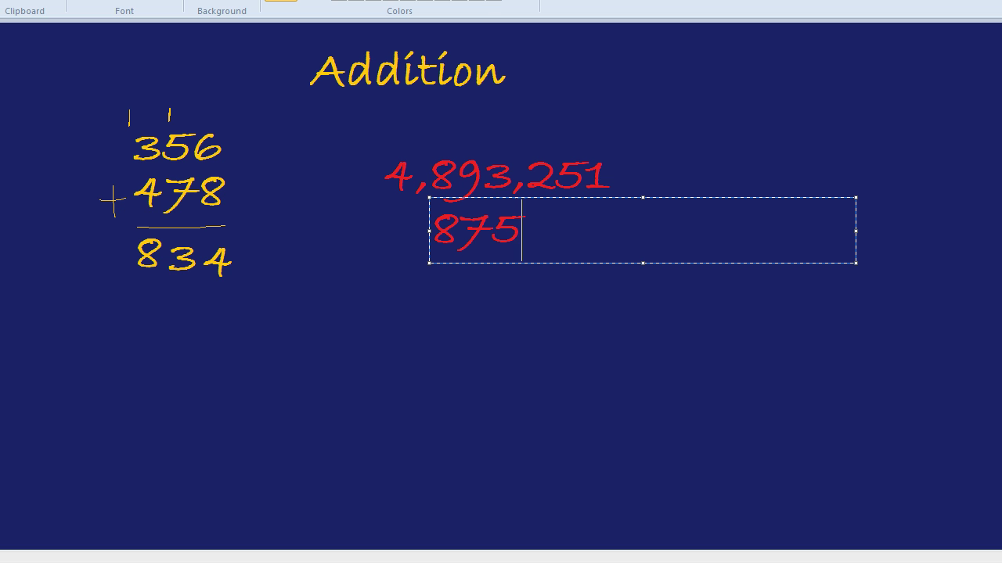
pyautogui.click(436, 221)
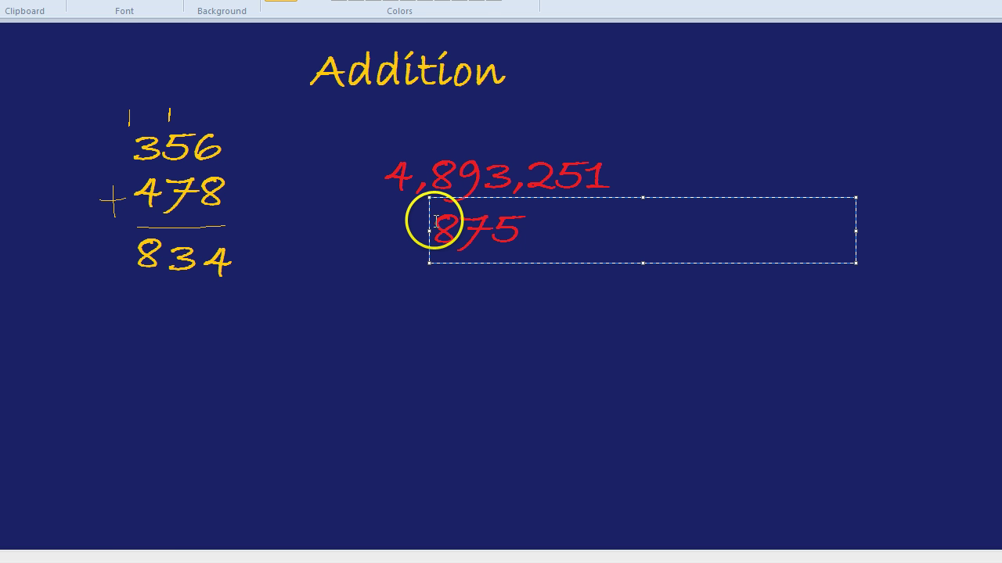
pyautogui.press('BackSpace')
pyautogui.write('975,859')
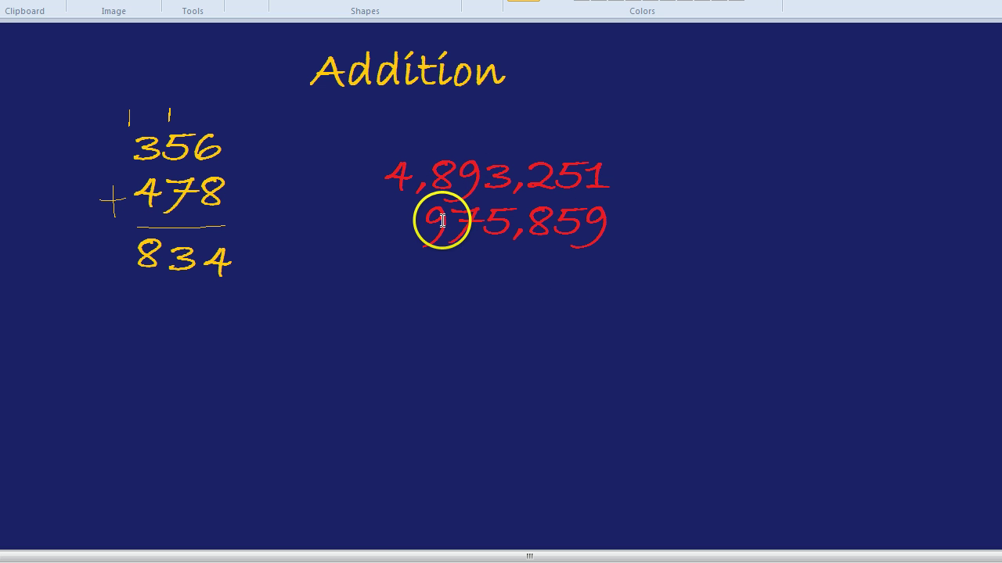
pyautogui.hotkey('ctrl', 'z')
pyautogui.click(420, 231)
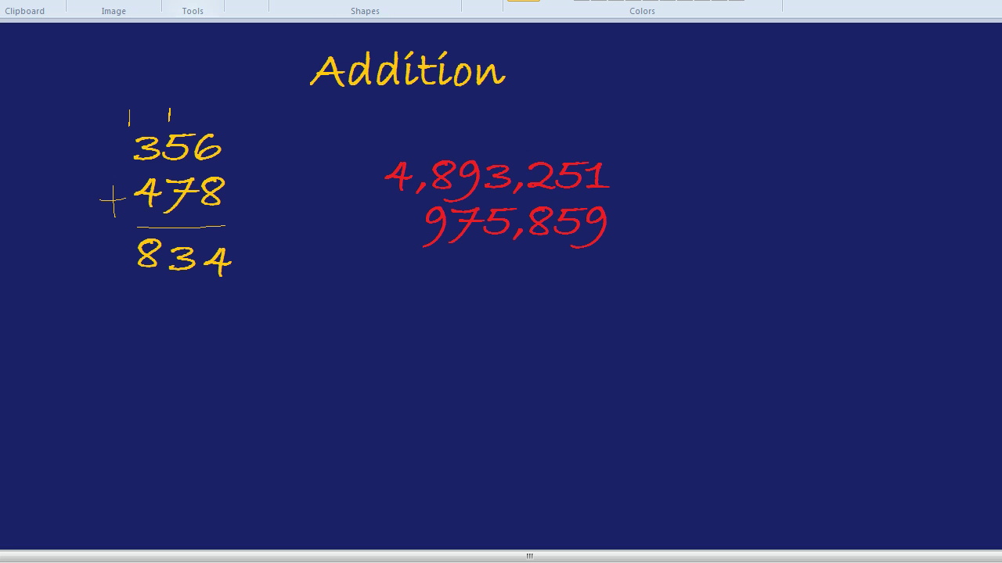
# Step: Pencil a red plus and underline for 975,859, then type answer digits 0 and 1 beneath
pyautogui.click(176, 2)
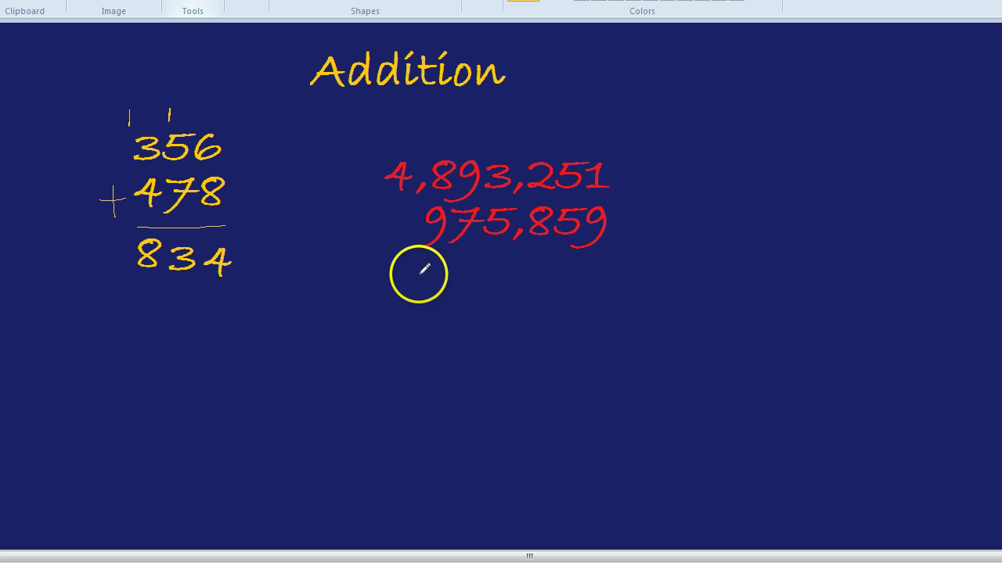
pyautogui.moveTo(385, 228)
pyautogui.mouseDown()
pyautogui.moveTo(410, 226)
pyautogui.moveTo(397, 240)
pyautogui.moveTo(445, 252)
pyautogui.moveTo(628, 241)
pyautogui.mouseUp()
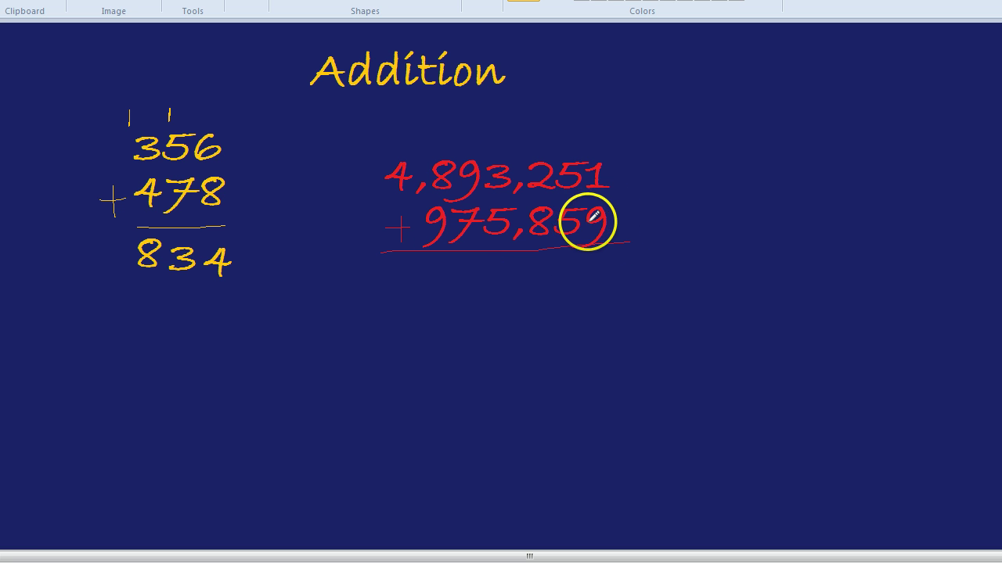
pyautogui.click(208, 3)
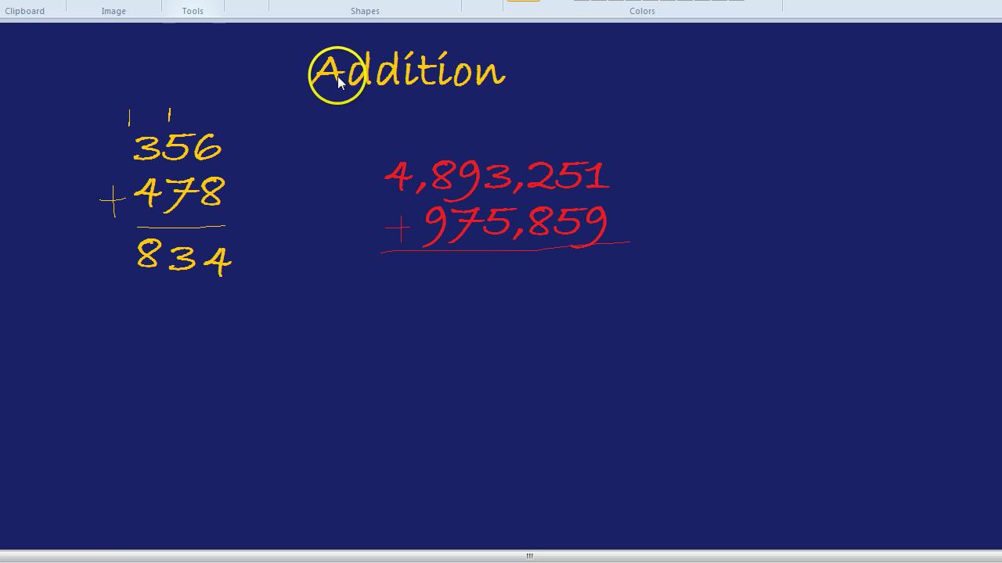
pyautogui.click(583, 274)
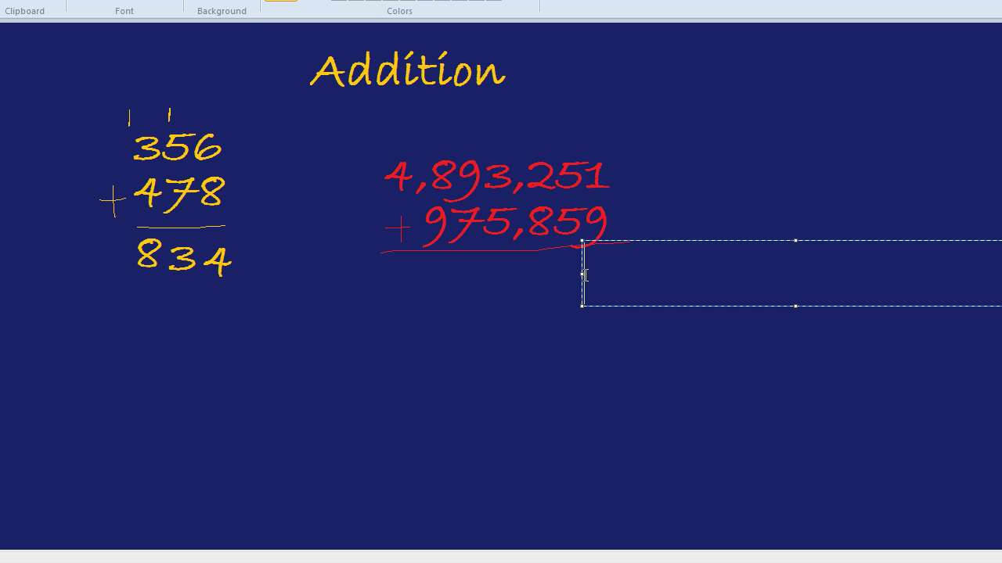
pyautogui.click(71, 0)
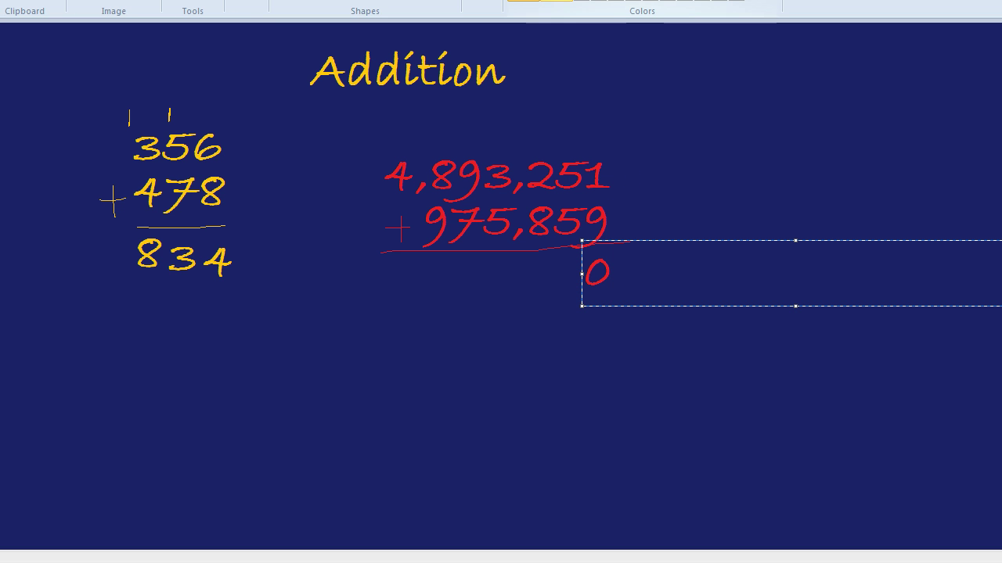
pyautogui.click(178, 3)
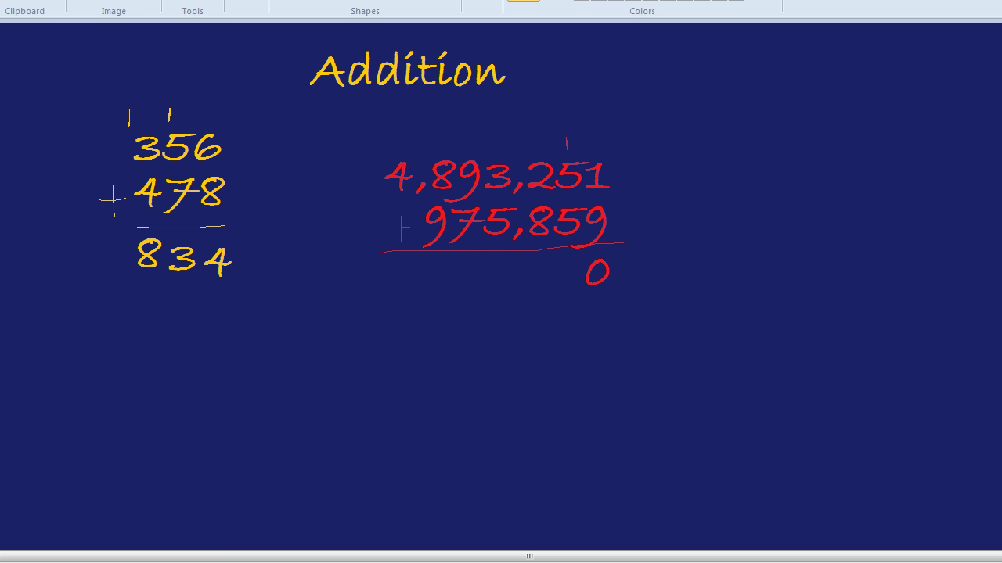
pyautogui.click(562, 276)
pyautogui.write('1')
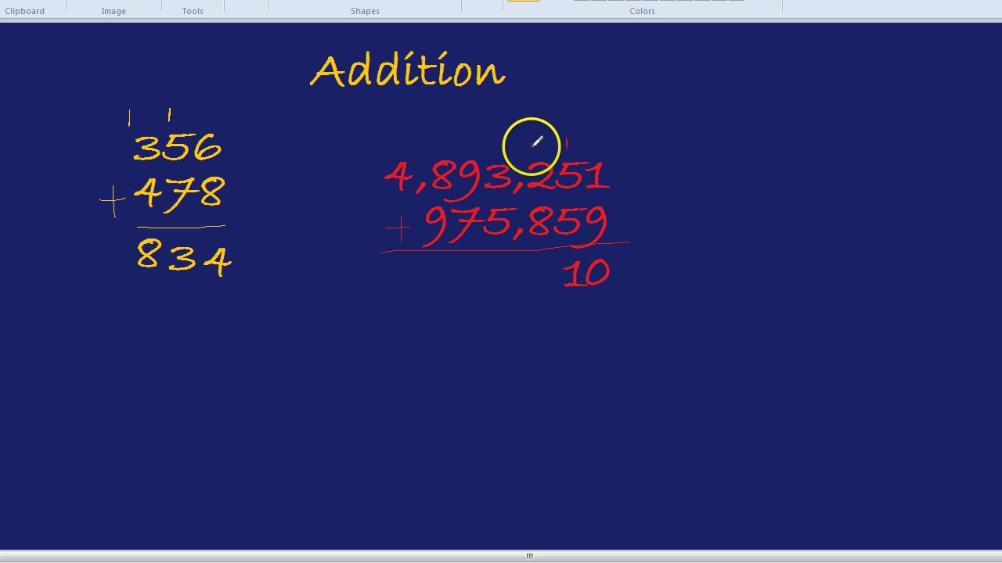
# Step: Pencil carry ticks above the 2 and 3 of 4,893,251 and add orange answer digits 1, 9, 6 left of 10
pyautogui.moveTo(531, 142); pyautogui.dragTo(533, 148)
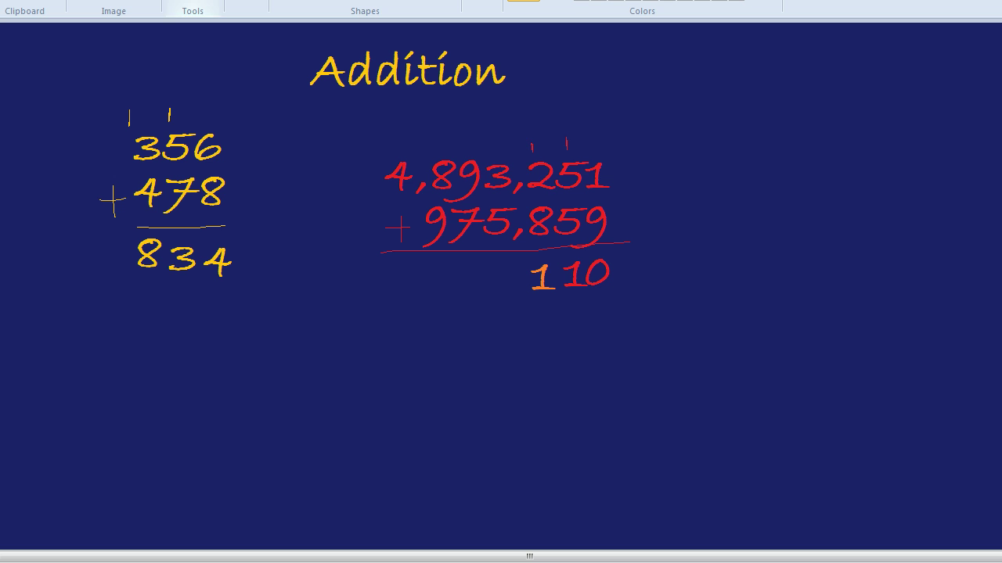
pyautogui.moveTo(489, 145); pyautogui.dragTo(492, 154)
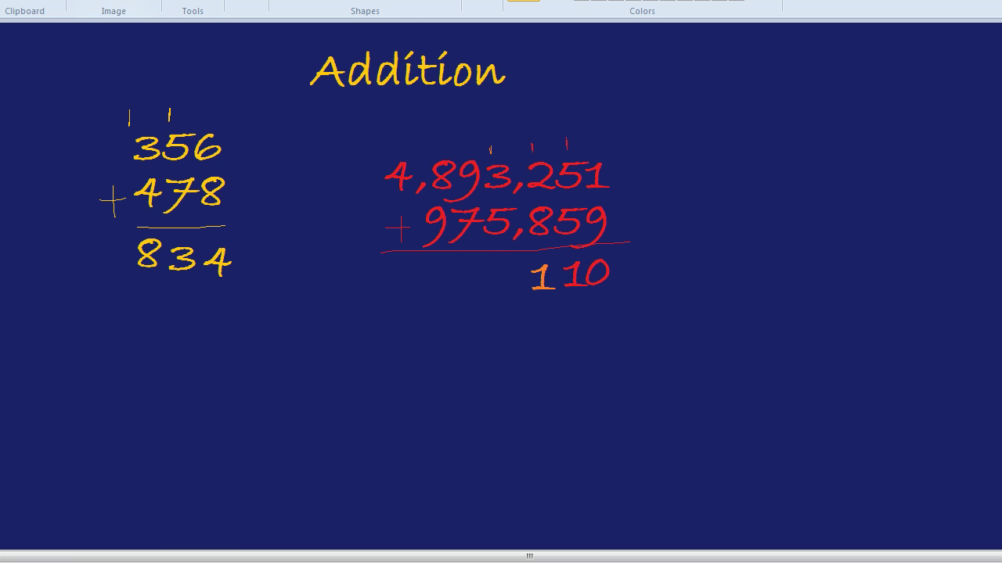
pyautogui.click(487, 273)
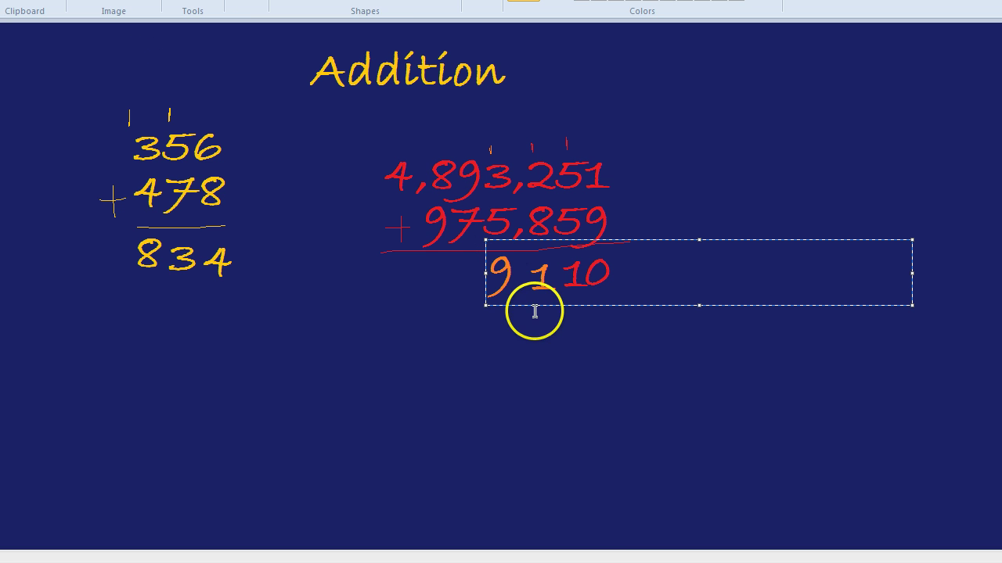
pyautogui.click(449, 279)
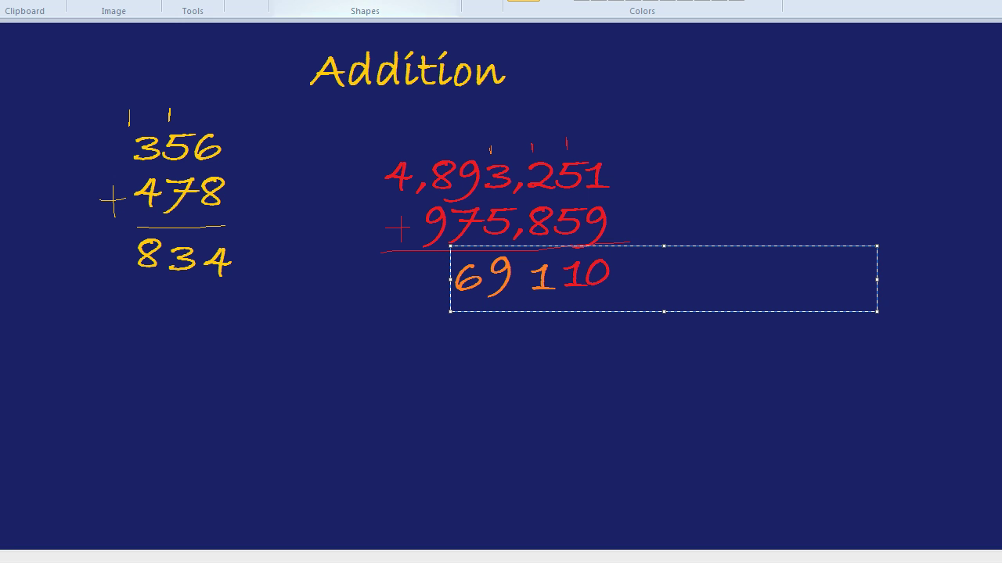
# Step: Commit the answer digits and pencil carry ticks above the 9 and 8 of 4,893,251
pyautogui.click(174, 4)
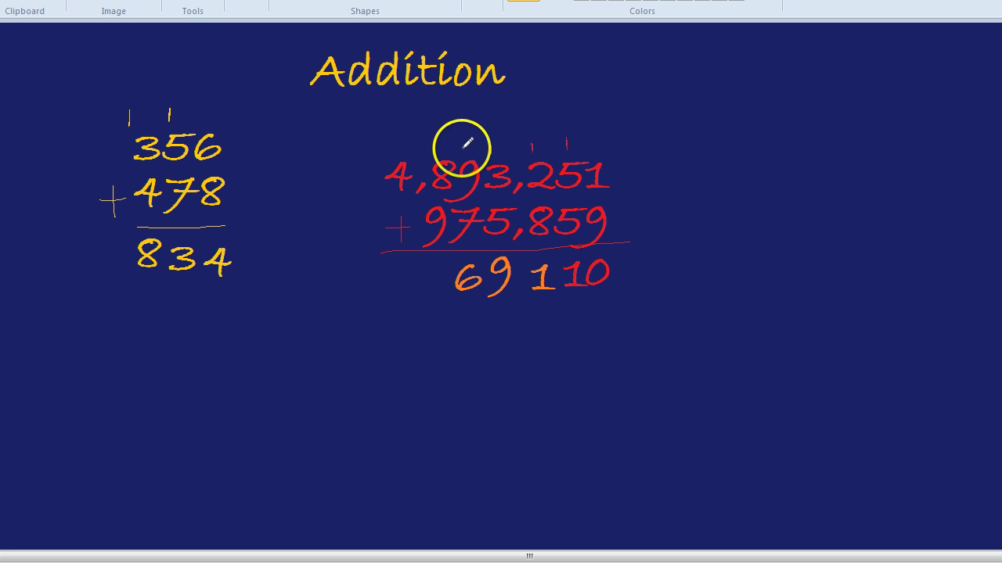
pyautogui.moveTo(461, 143); pyautogui.dragTo(429, 155)
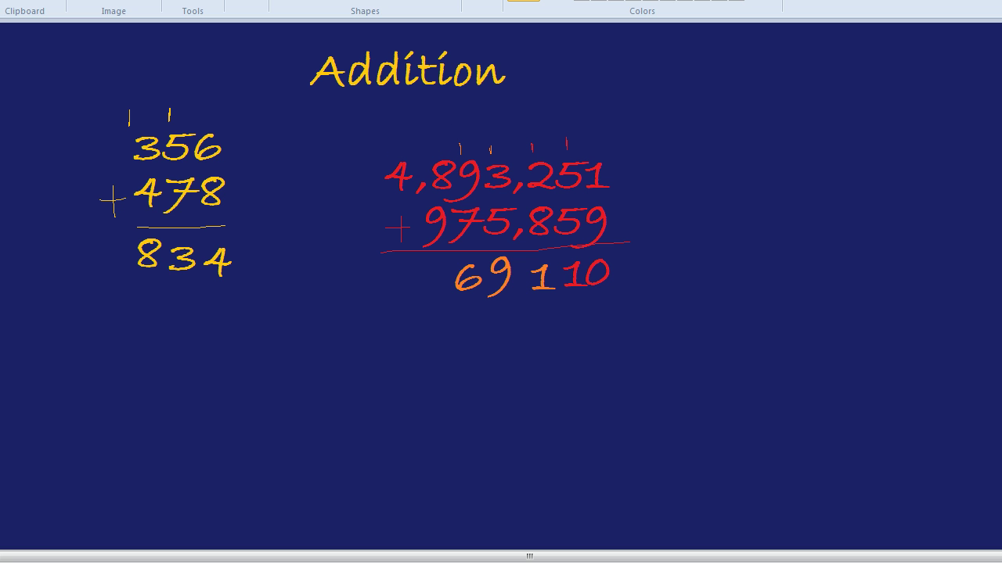
pyautogui.moveTo(427, 143); pyautogui.dragTo(428, 151)
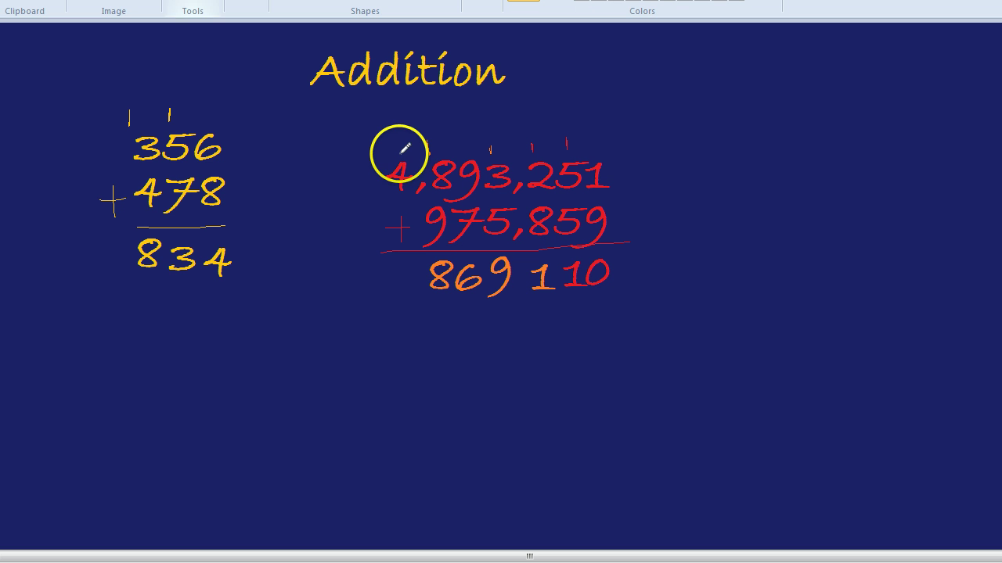
# Step: Add a carry tick above the leading 4 and commit the finished 5869 1 10 answer
pyautogui.moveTo(391, 139); pyautogui.dragTo(391, 147)
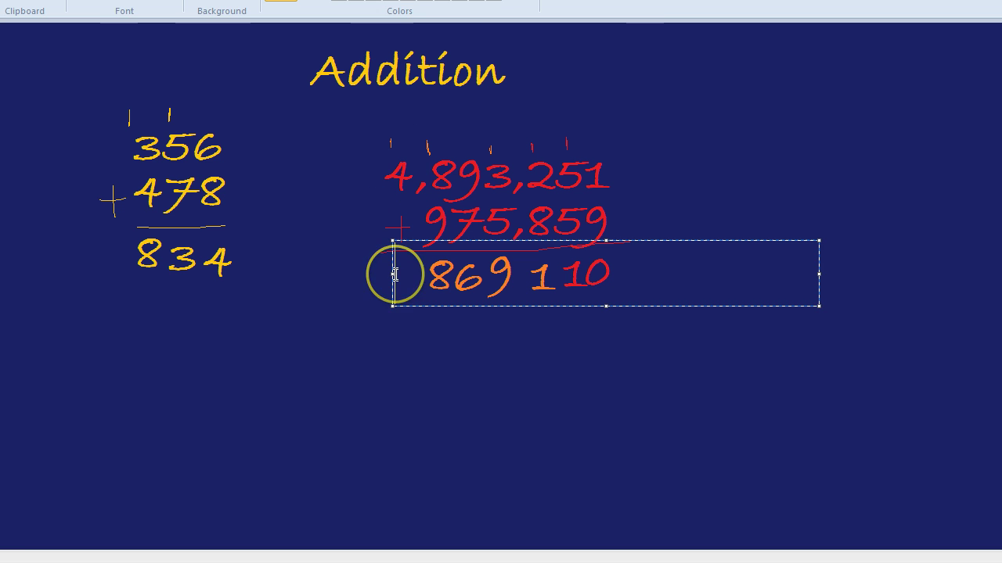
pyautogui.click(479, 321)
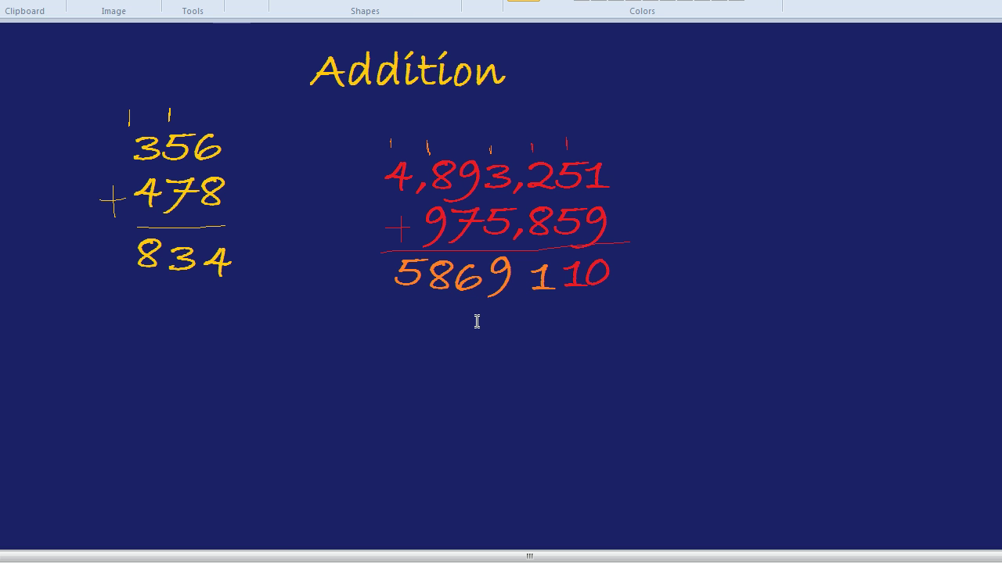